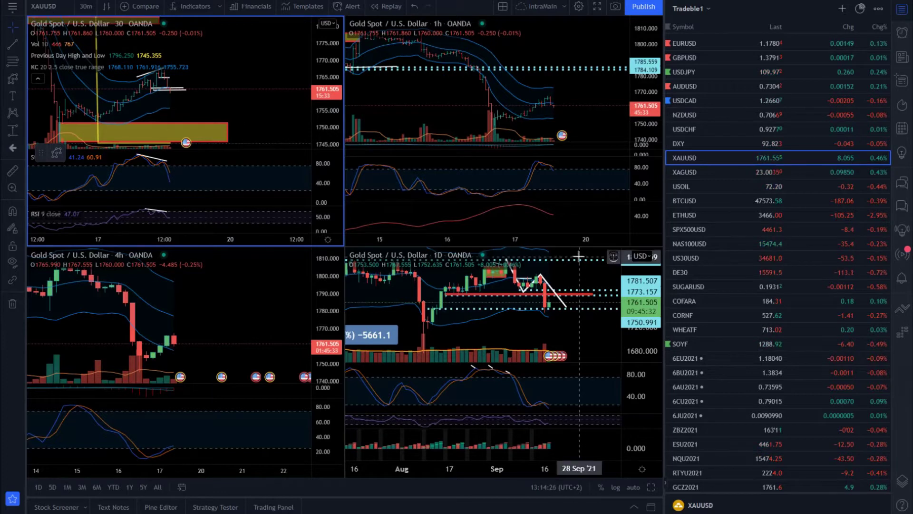
Step: Maximize the daily gold chart and move its lowest dotted support line up to 1751.488
left_click(547, 330)
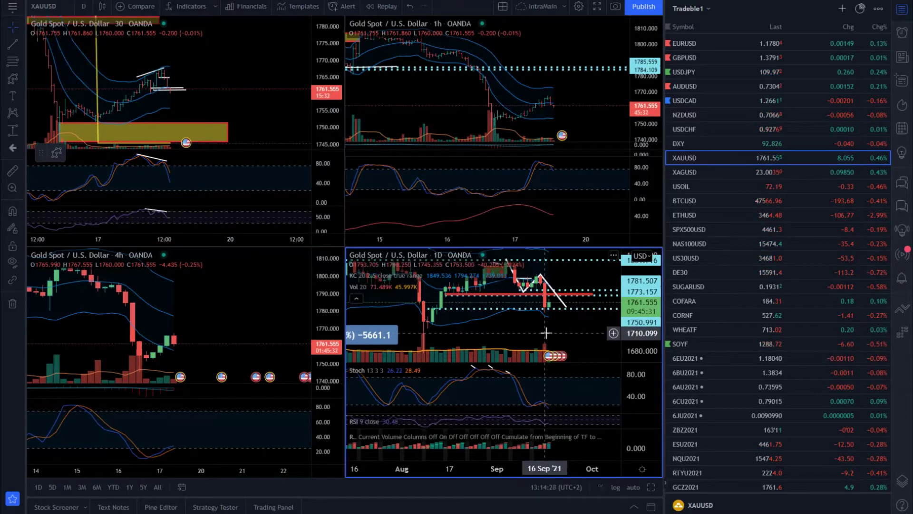
left_click(653, 485)
scroll(584, 219, "up", 3)
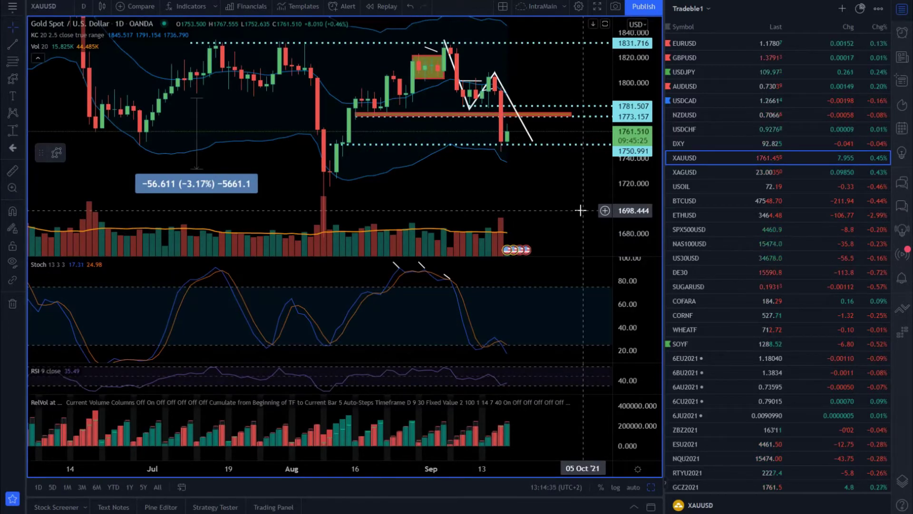
scroll(580, 210, "up", 2)
left_click_drag(628, 197, 628, 140)
left_click_drag(468, 51, 440, 113)
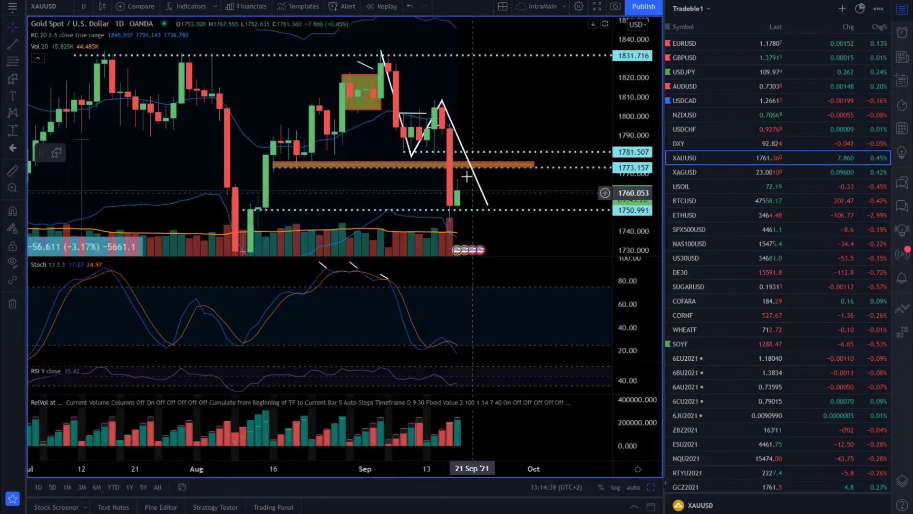
mouse_move(350, 209)
left_mouse_down()
mouse_move(354, 144)
mouse_move(346, 212)
mouse_move(358, 210)
left_mouse_up()
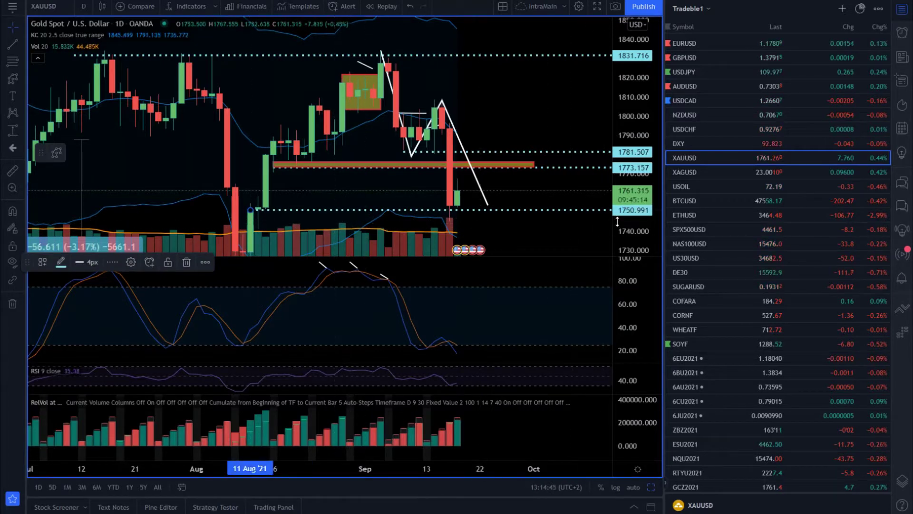
left_click_drag(265, 212, 270, 207)
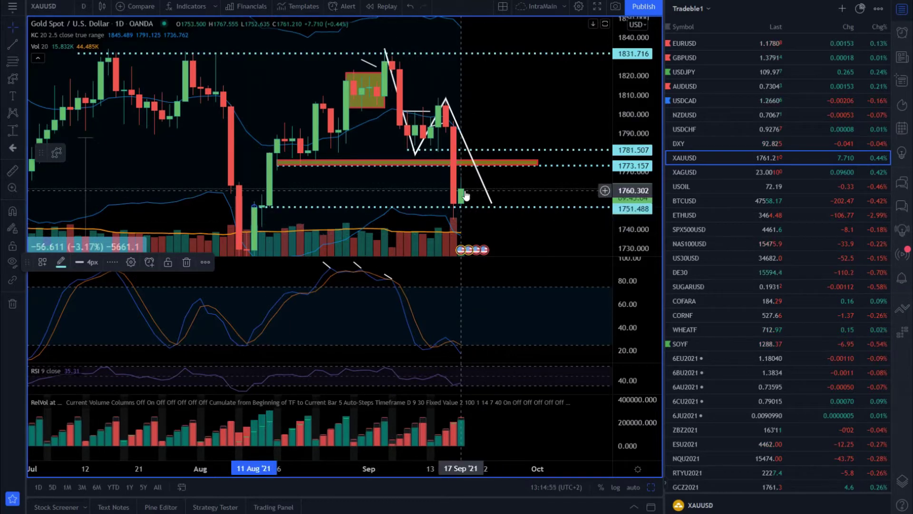
Step: Restore the multi-chart layout and maximize the 30-minute gold chart
left_click(653, 484)
left_click(255, 125)
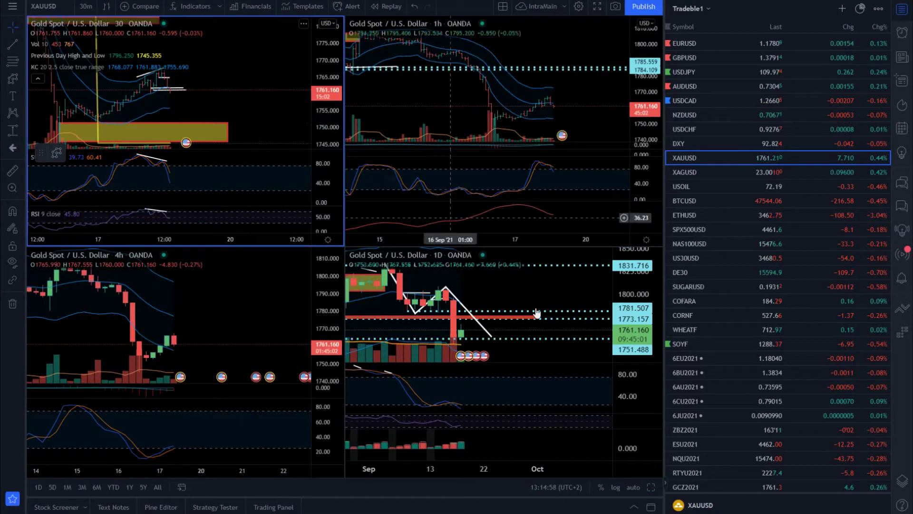
left_click(652, 486)
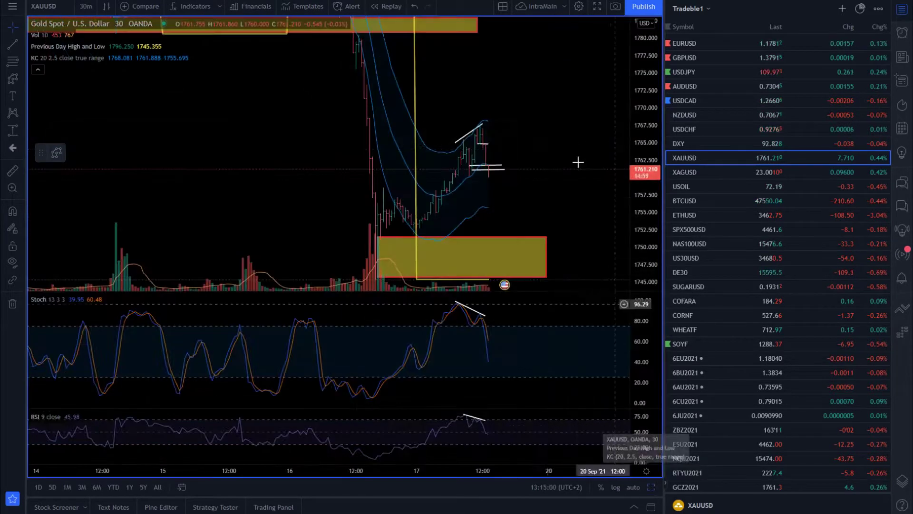
scroll(566, 141, "up", 4)
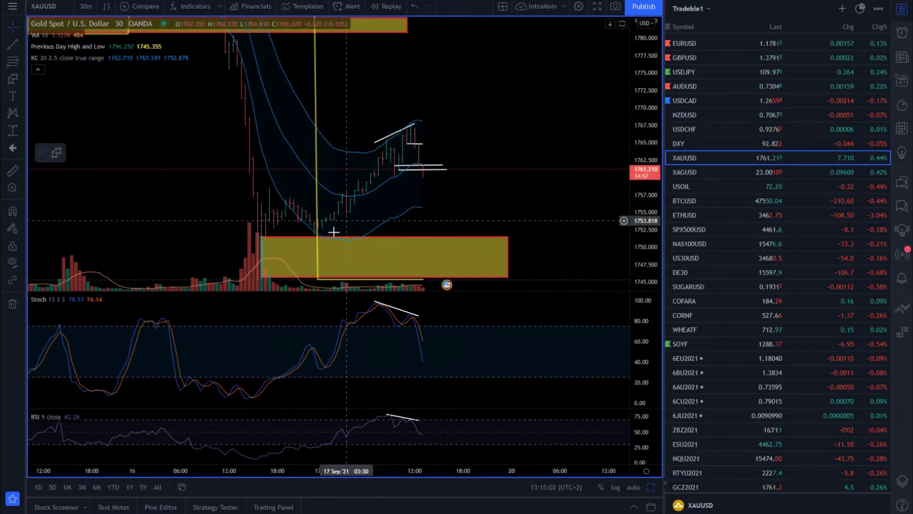
Step: Resize the yellow zone below the price to span 1749.040 down to about 1745.481, with its left edge at the 16 Sep low
left_click_drag(524, 179, 528, 139)
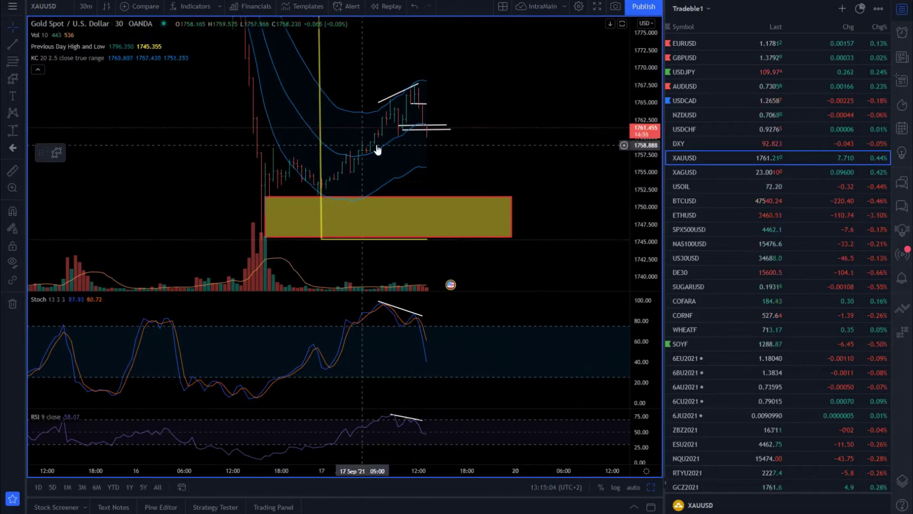
left_click_drag(508, 196, 520, 174)
left_click_drag(570, 253, 571, 185)
mouse_move(525, 107)
left_mouse_down()
mouse_move(497, 171)
mouse_move(452, 175)
mouse_move(493, 171)
left_mouse_up()
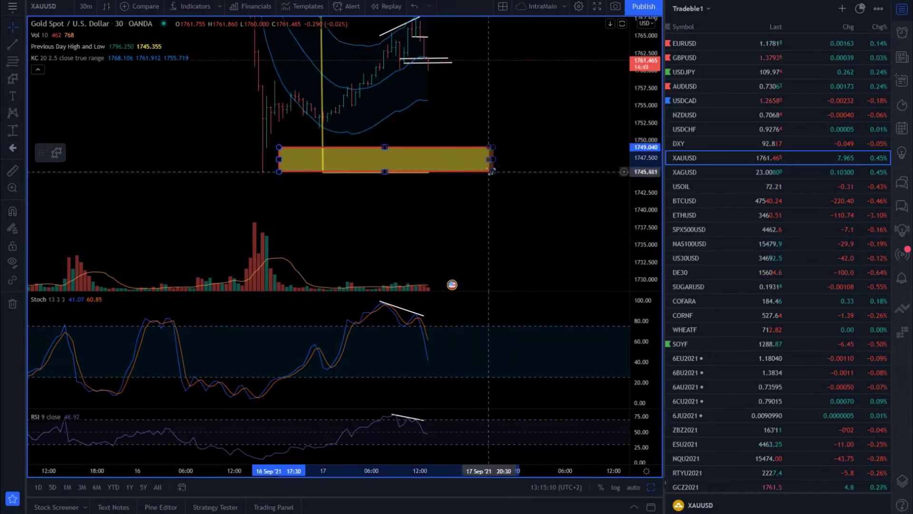
left_click_drag(279, 171, 266, 171)
left_click(235, 139)
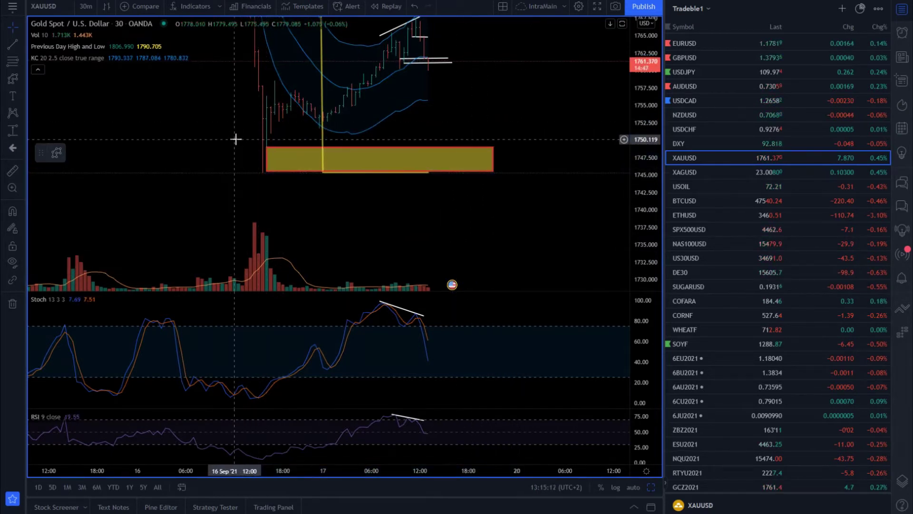
Step: Draw a thin rectangle zone from about 1752.311 to 1751.284 above the yellow zone, spanning 16 Sep 16:30 to 20 Sep 00:30
left_click_drag(157, 87, 162, 148)
left_click(13, 44)
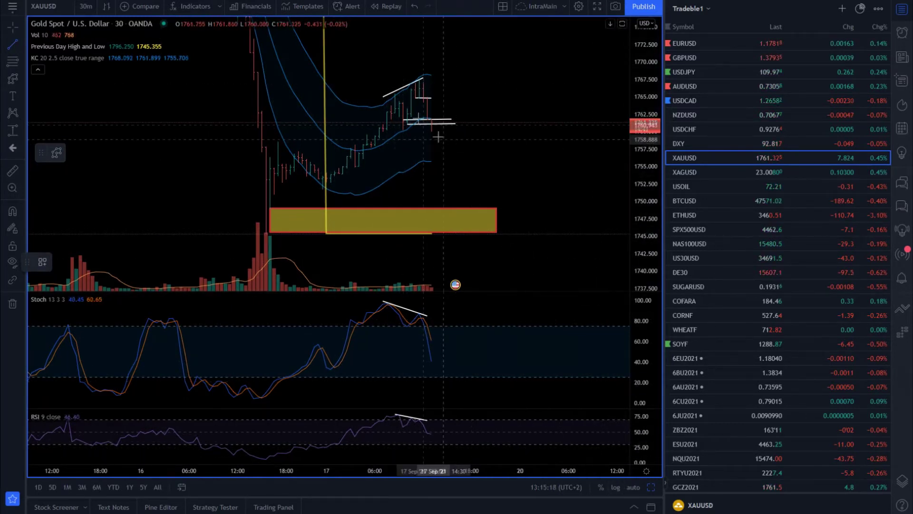
left_click(422, 328)
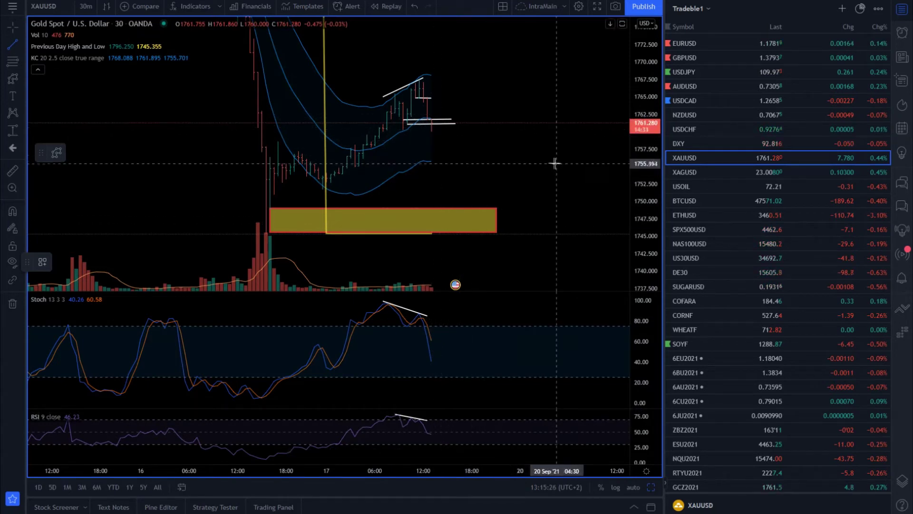
left_click(23, 81)
left_click(53, 119)
left_click_drag(273, 192, 524, 186)
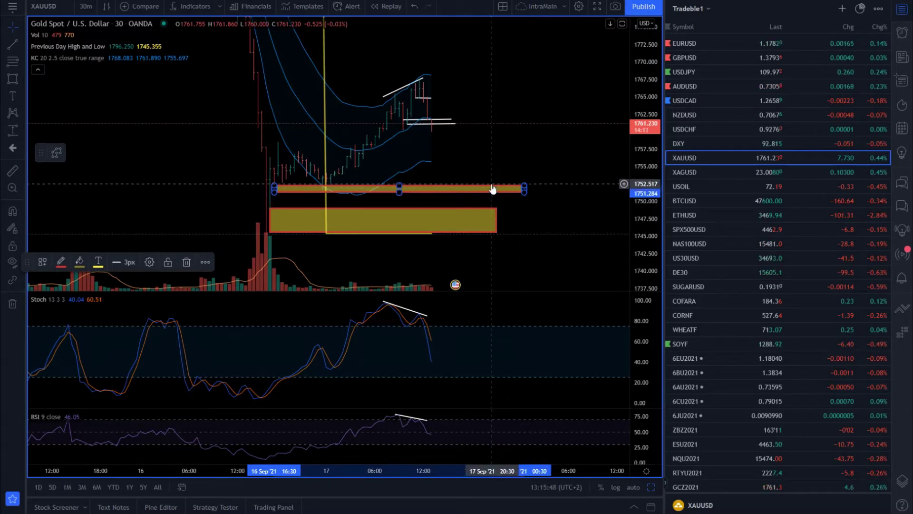
scroll(447, 119, "up", 1)
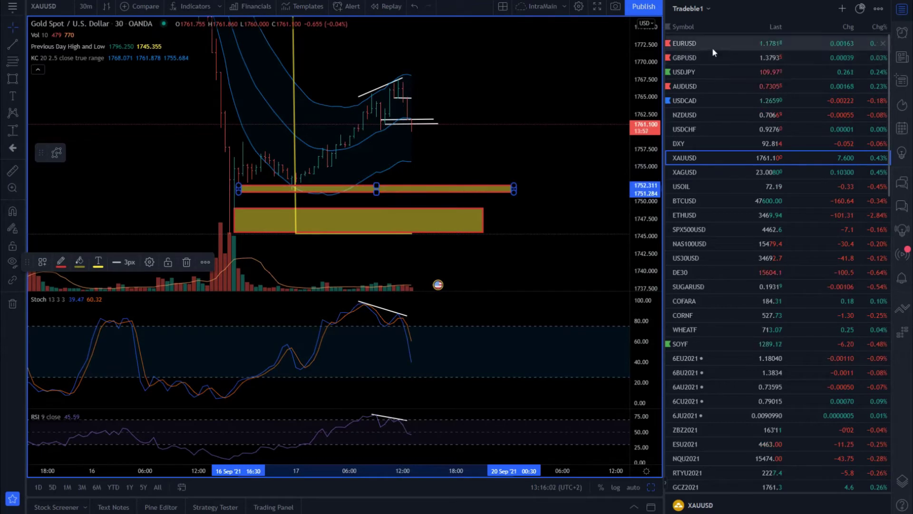
Step: Open the USDCAD chart and place a rectangle around the latest price bars, from about 1.26654 down to 1.26530
left_click(701, 99)
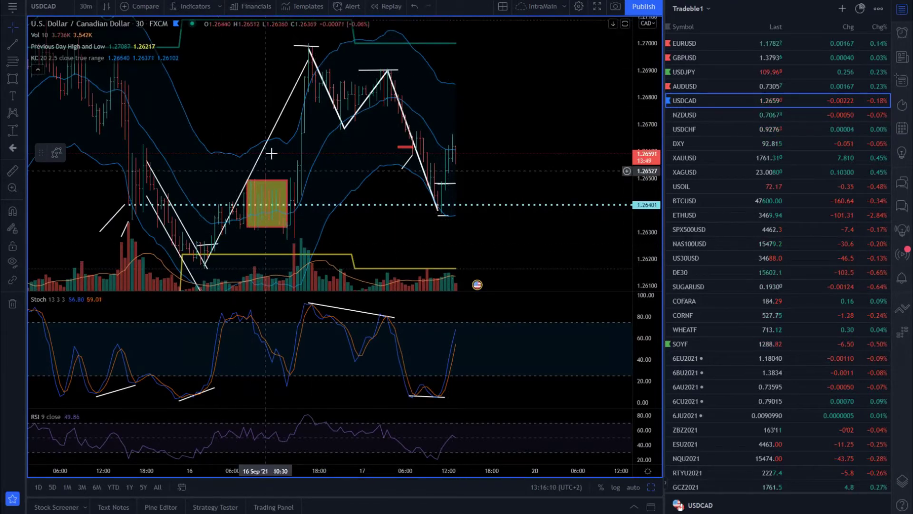
scroll(448, 179, "up", 4)
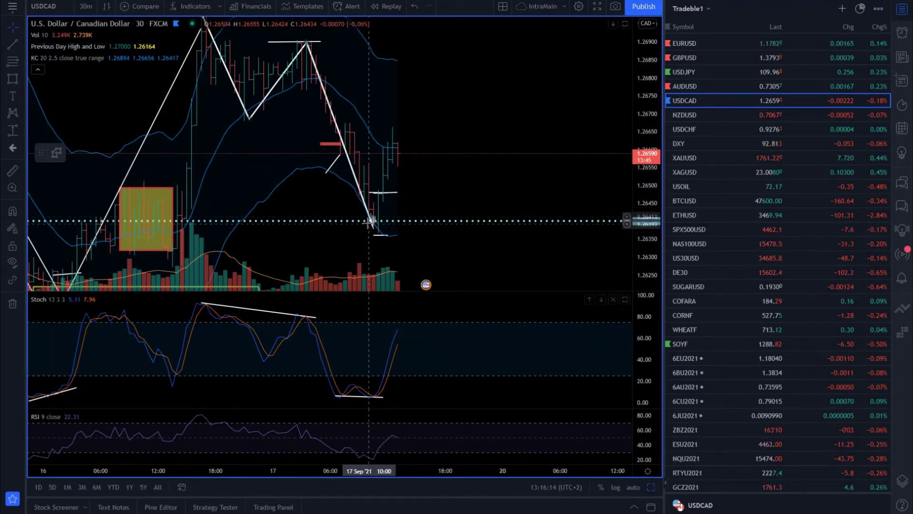
scroll(335, 204, "up", 2)
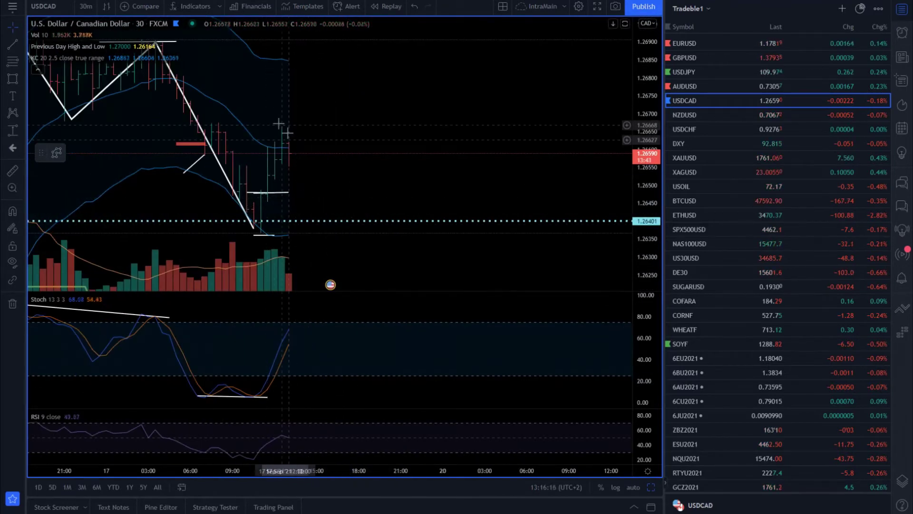
left_click(12, 79)
left_click(261, 131)
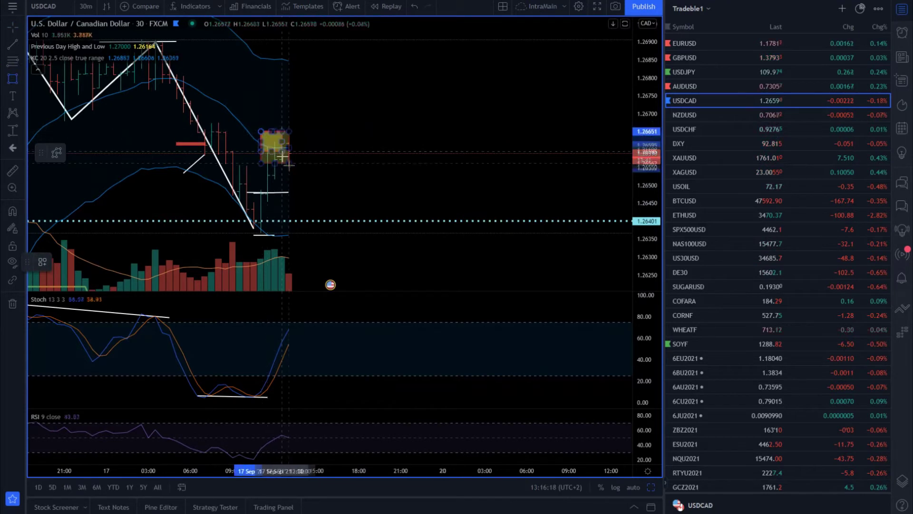
left_click(303, 176)
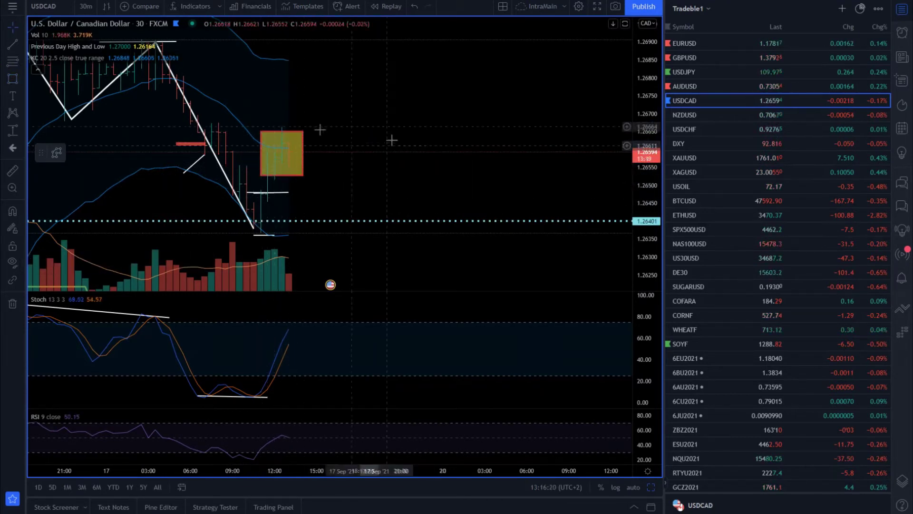
mouse_move(261, 136)
left_mouse_down()
mouse_move(324, 149)
mouse_move(268, 135)
left_mouse_up()
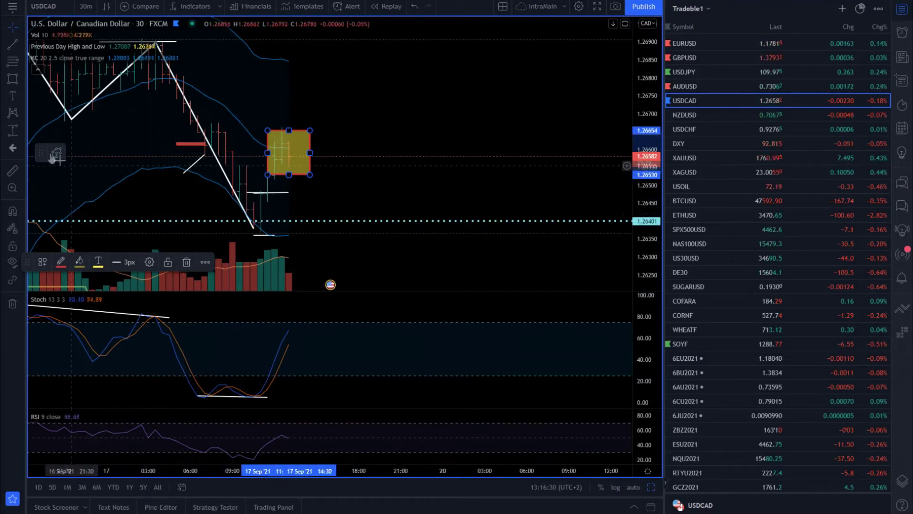
Step: Draw a short rising trend line inside the new rectangle from about 1.26548 to 1.26655
left_click(15, 50)
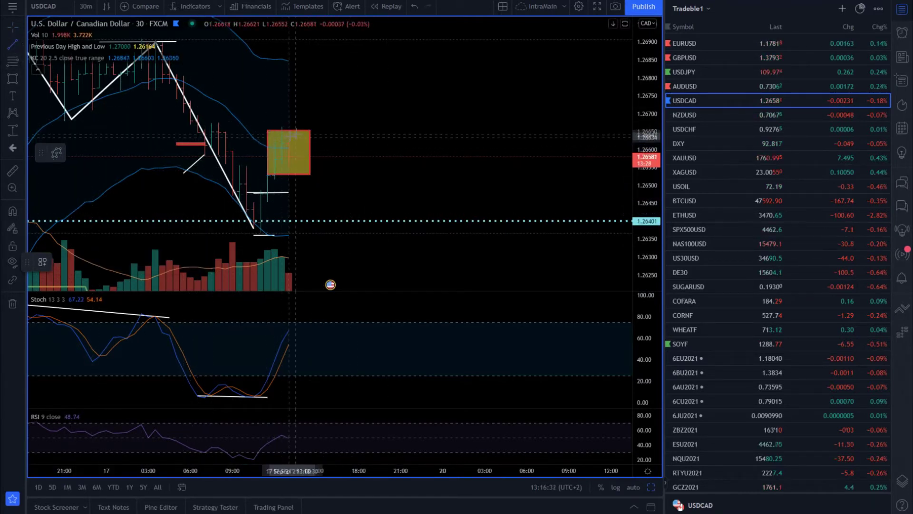
left_click(294, 168)
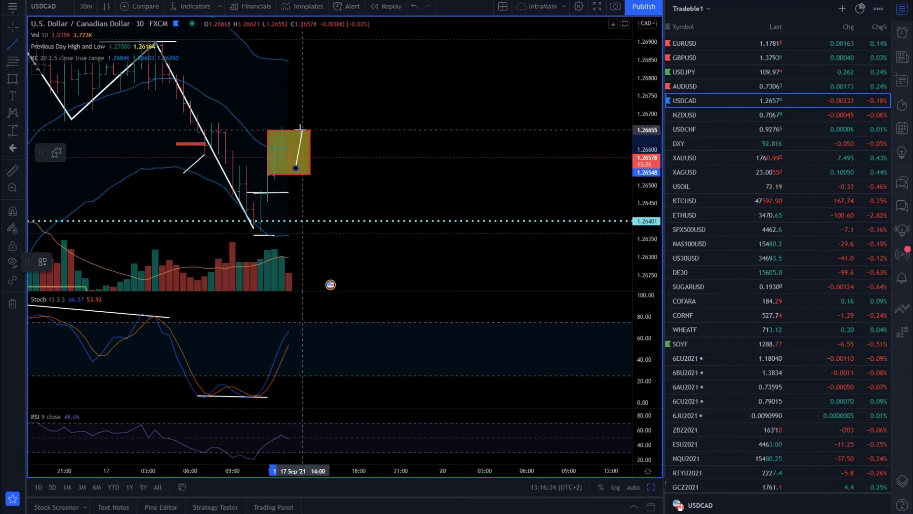
left_click(303, 134)
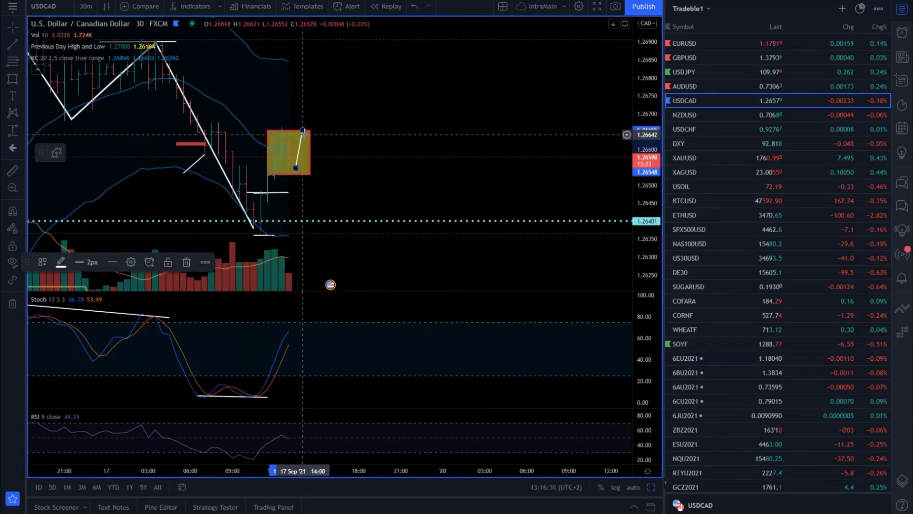
Step: Draw a zigzag projection path from the rectangle up to about 1.2669, back to 1.2664 and on to about 1.2690
left_click(56, 153)
left_click(288, 170)
left_click(310, 116)
left_click(344, 136)
double_click(380, 42)
scroll(306, 119, "down", 3)
left_click_drag(301, 75, 305, 126)
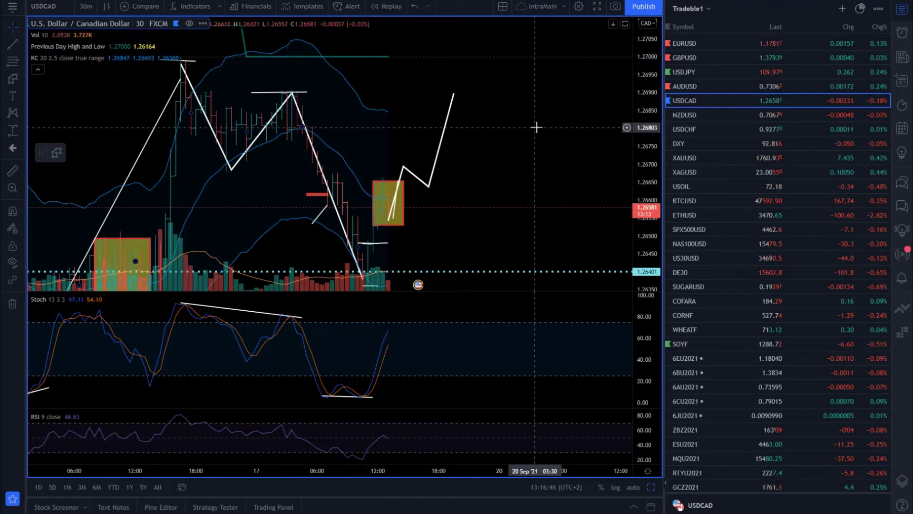
scroll(497, 199, "up", 1)
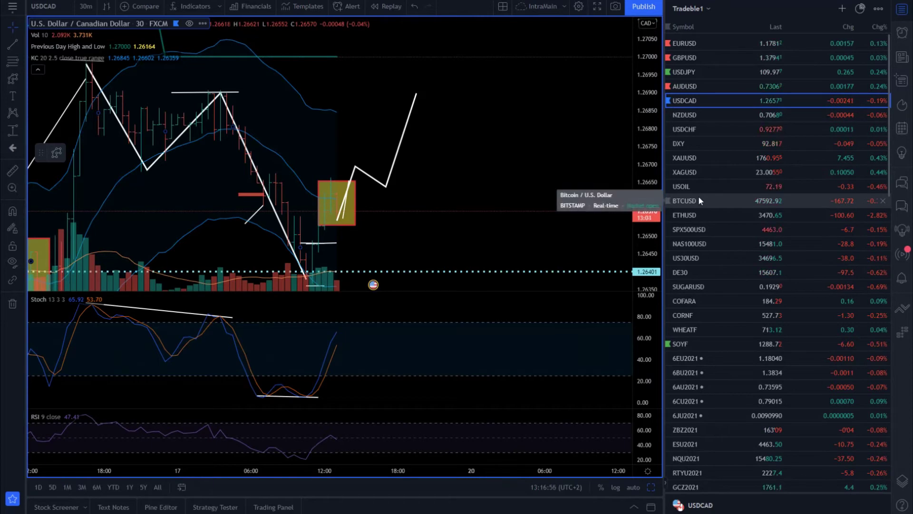
middle_click(708, 53)
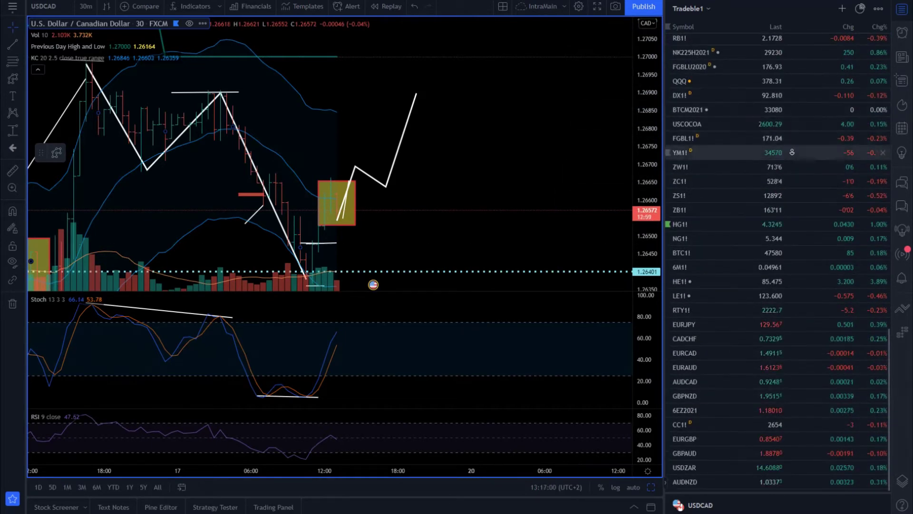
left_click(825, 238)
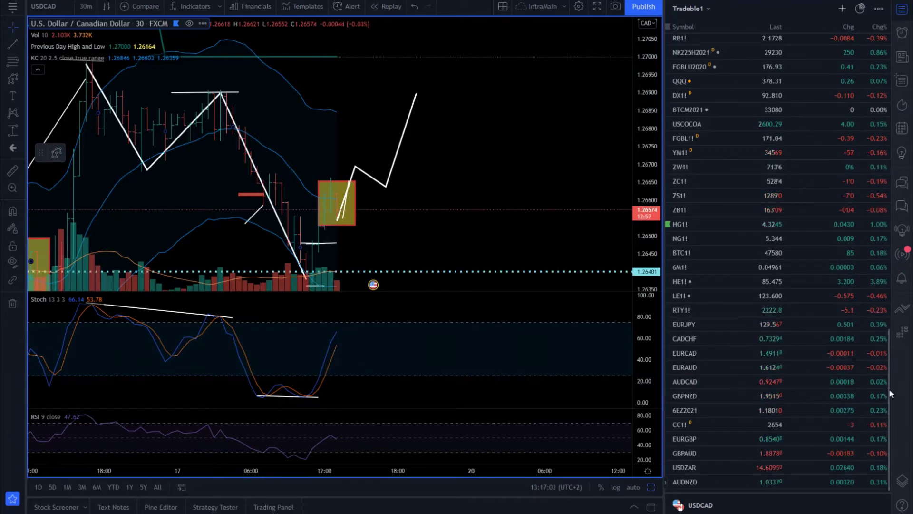
left_click_drag(890, 390, 899, 76)
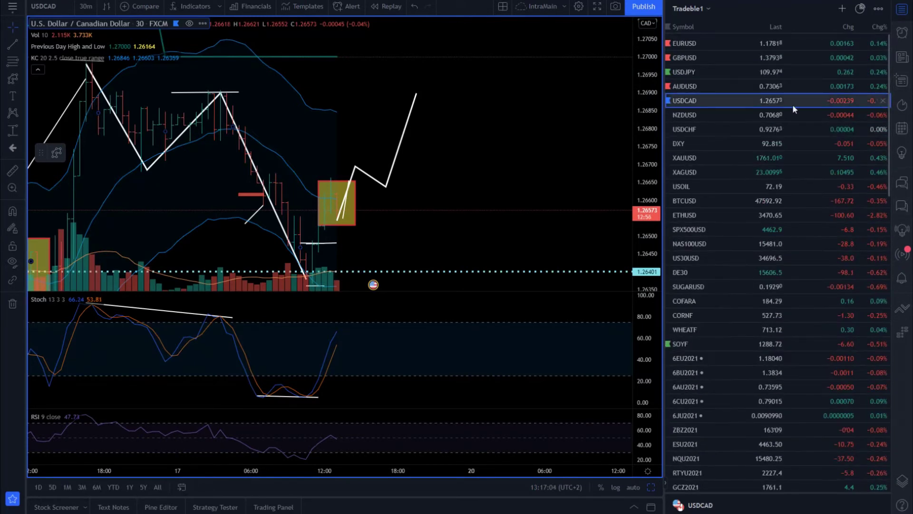
Step: Open the GBPUSD 30-minute chart from the watchlist
left_click(701, 60)
scroll(468, 207, "down", 2)
left_click_drag(496, 188, 519, 133)
left_click_drag(644, 132, 644, 202)
scroll(522, 216, "up", 4)
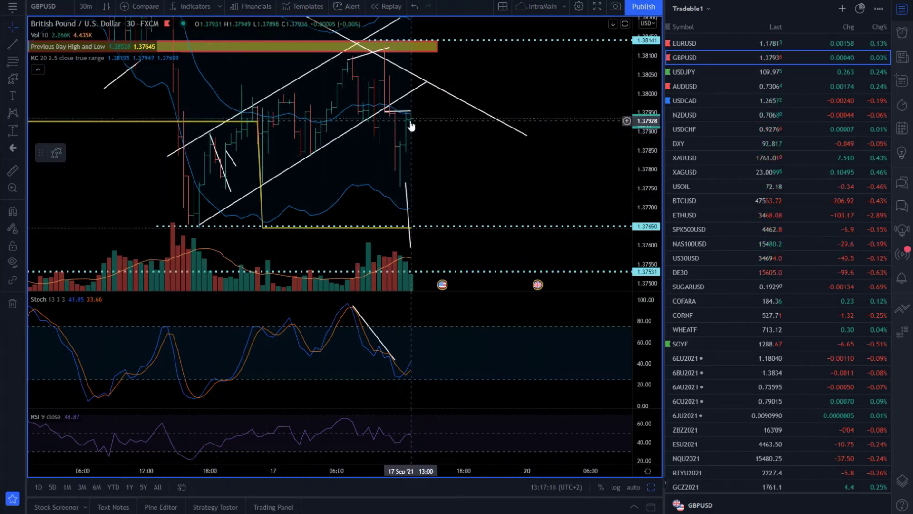
Step: Move the steep white projection line beside the latest bar at about 1.3796 and extend it down to about 1.3767
scroll(573, 174, "down", 2)
left_click_drag(453, 204, 433, 232)
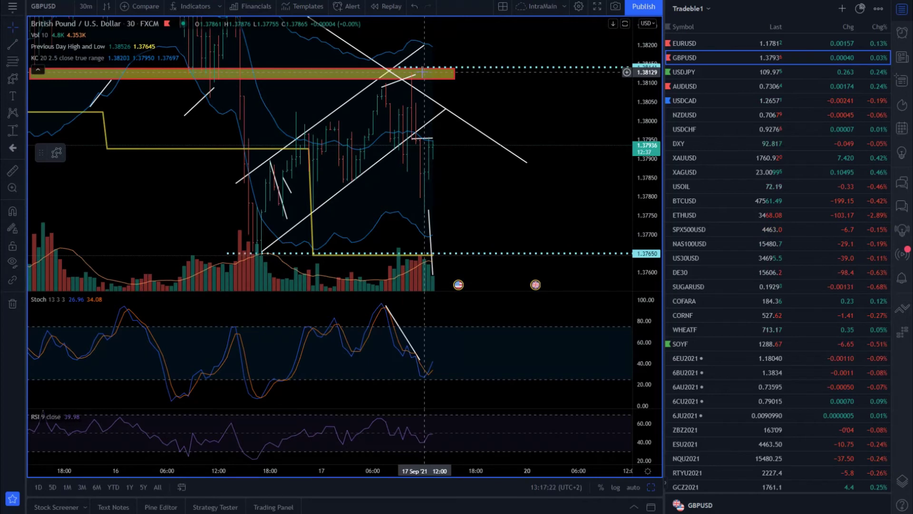
left_click_drag(430, 237, 438, 163)
left_click_drag(447, 204, 532, 275)
left_click_drag(540, 242, 546, 148)
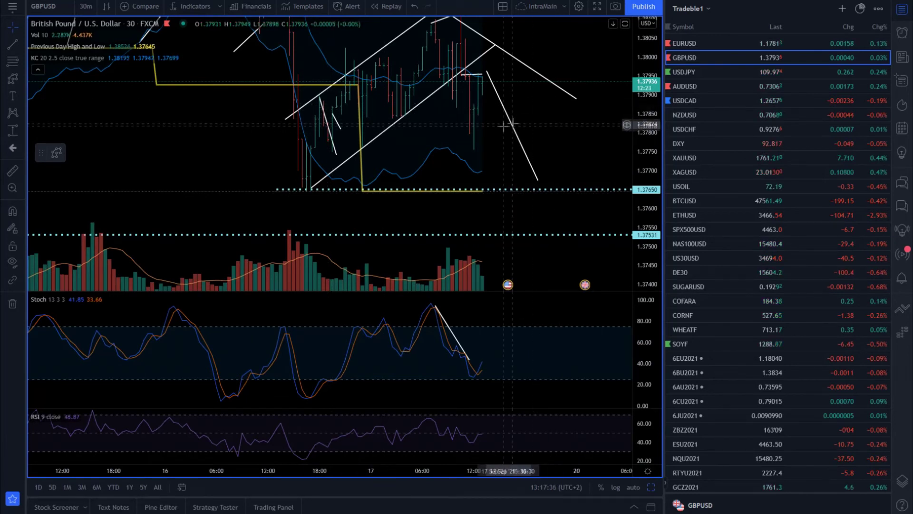
Step: Examine the GBPUSD price action on the 10-minute and 5-minute timeframes, and return to 30 minutes
left_click(86, 6)
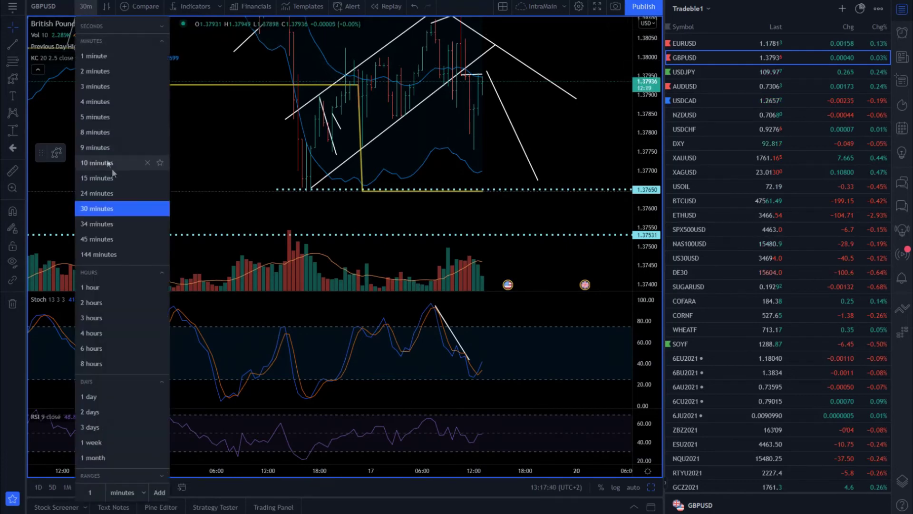
left_click(113, 162)
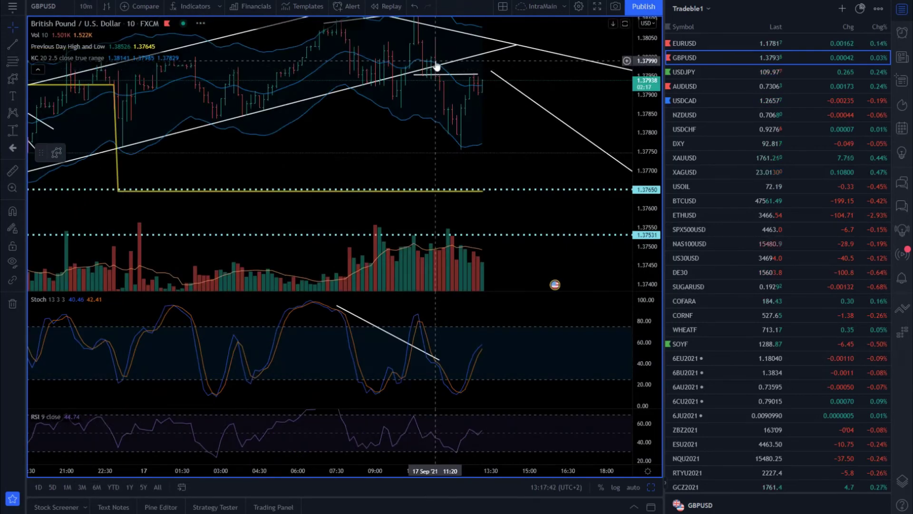
left_click(86, 6)
left_click(119, 146)
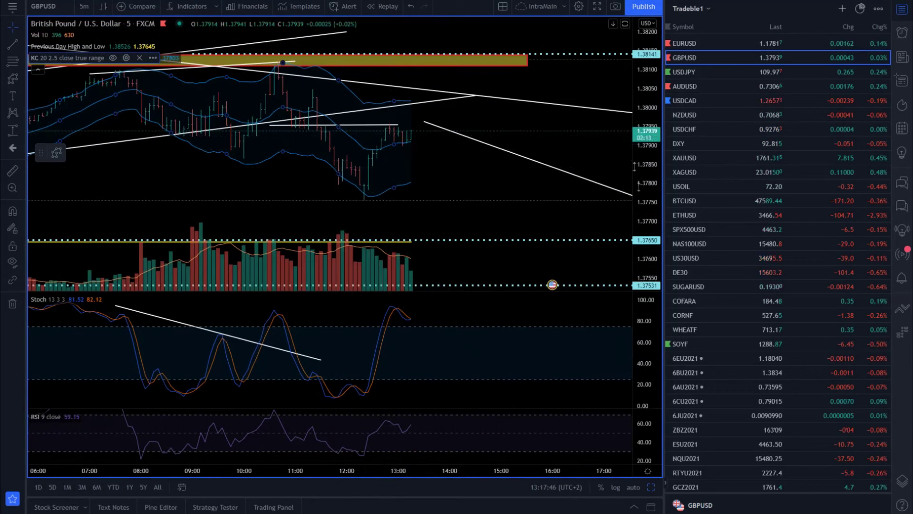
left_click_drag(634, 167, 635, 138)
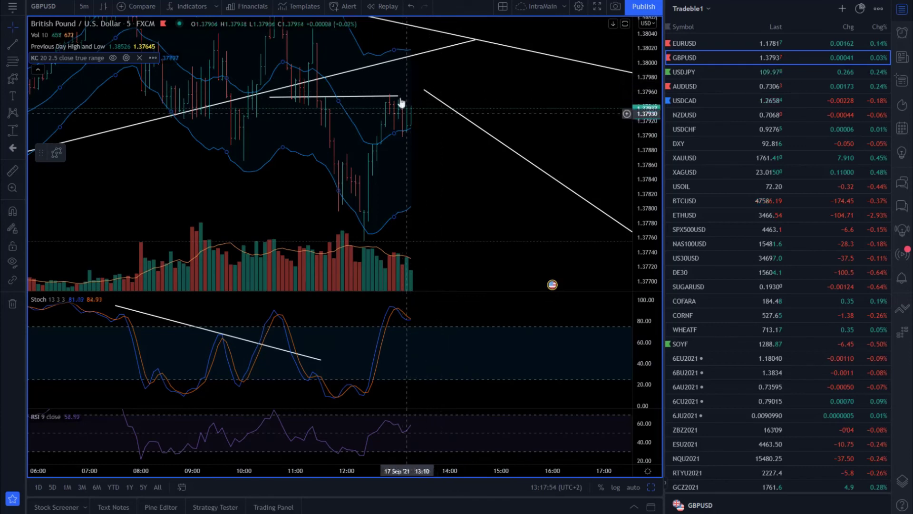
left_click(84, 6)
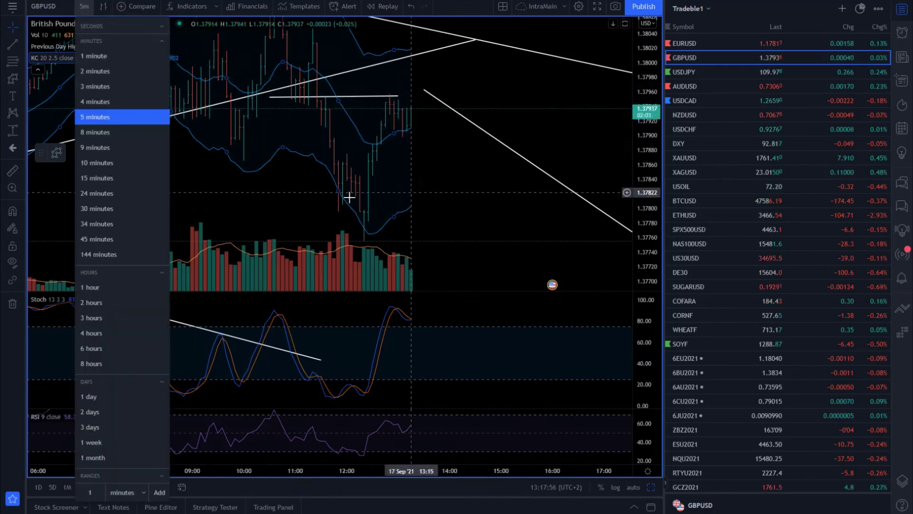
left_click(98, 209)
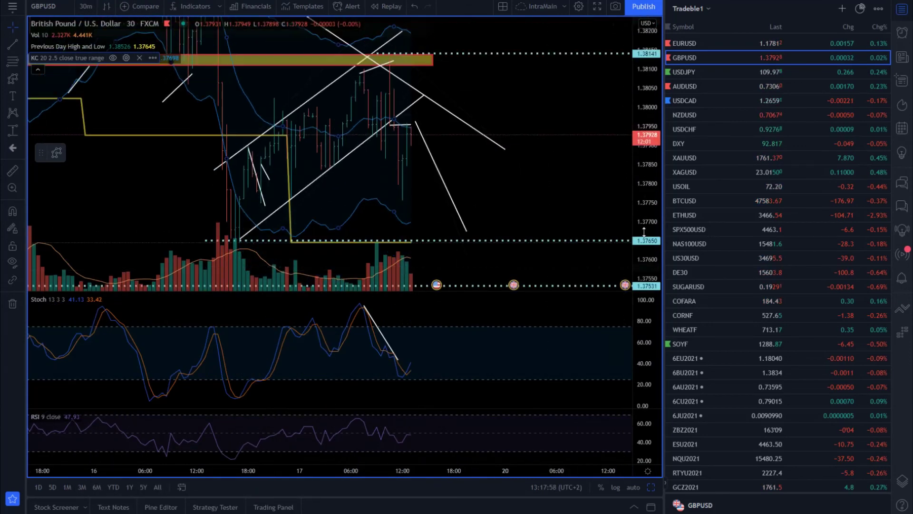
left_click_drag(644, 232, 644, 266)
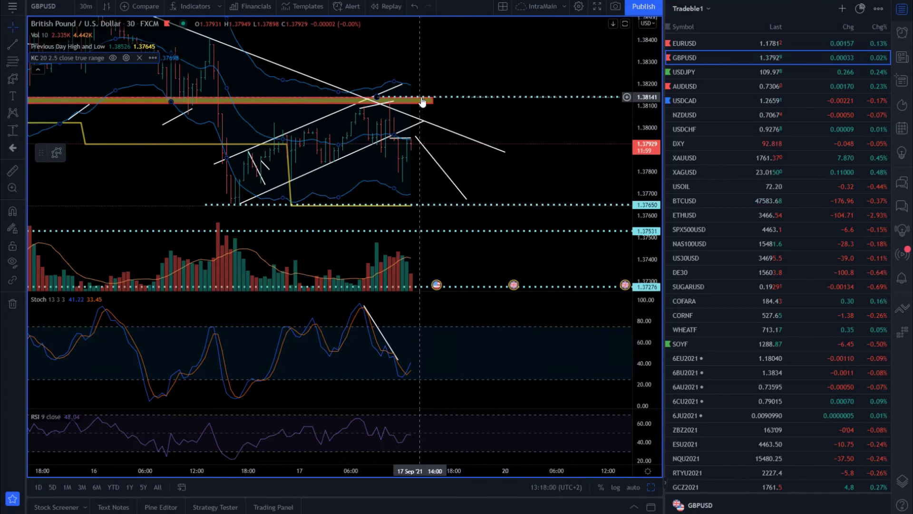